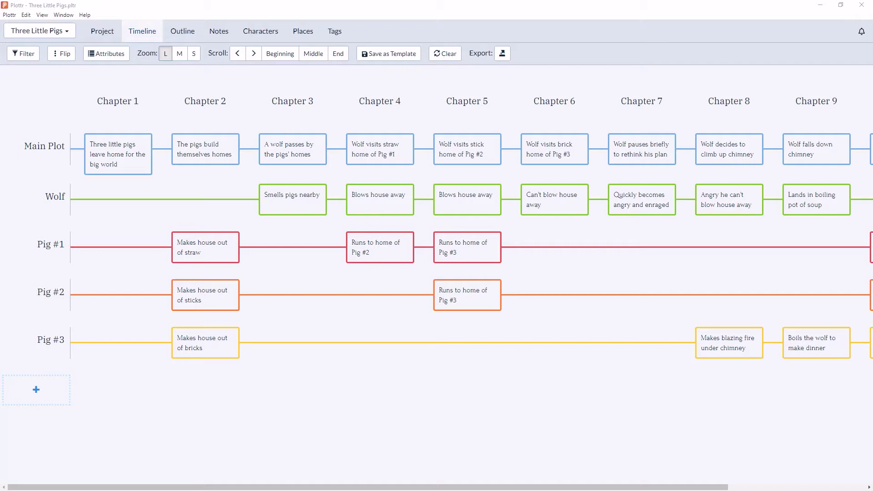
# Add a custom attribute named "Point of View" to the Main Plot scene in Chapter 1.
pyautogui.click(99, 155)
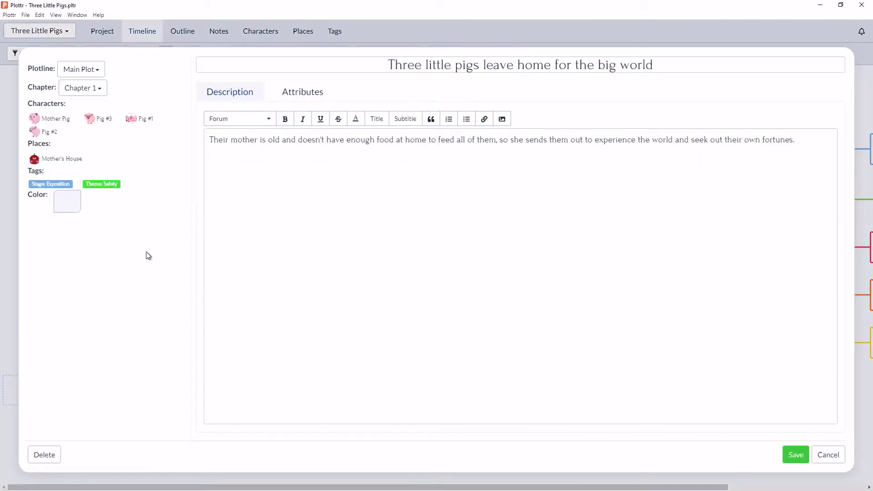
pyautogui.click(291, 98)
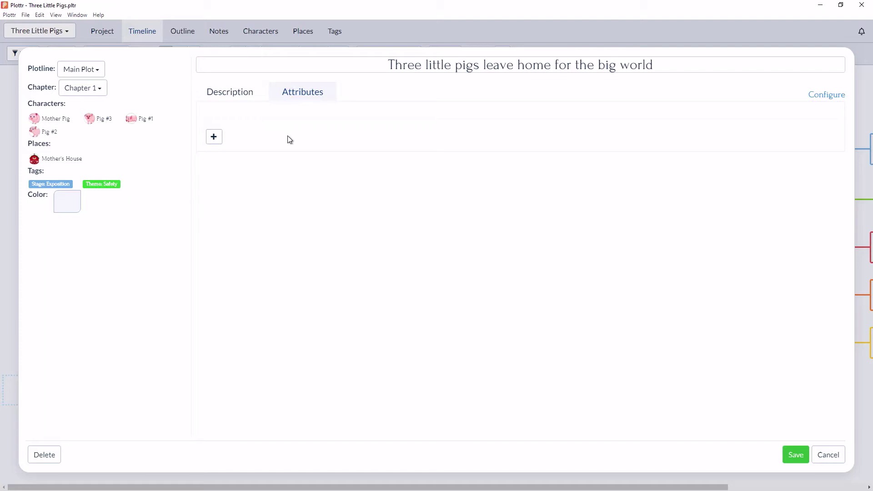
pyautogui.click(209, 141)
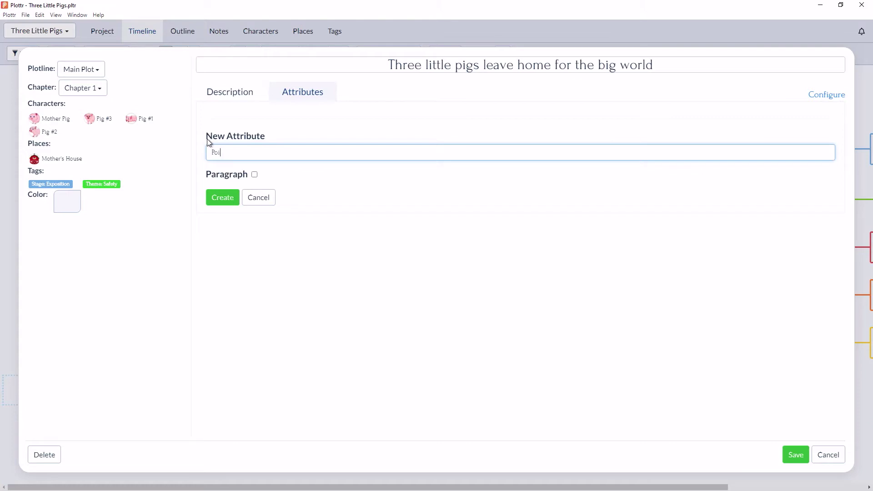
pyautogui.write('Point of View')
pyautogui.click(215, 197)
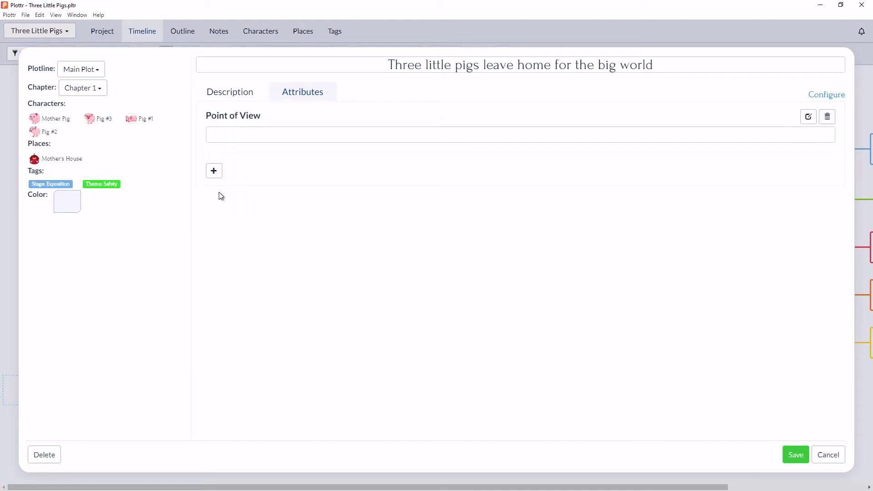
# Set the scene's Point of View to "Pigs" and save the scene.
pyautogui.click(235, 133)
pyautogui.write('P')
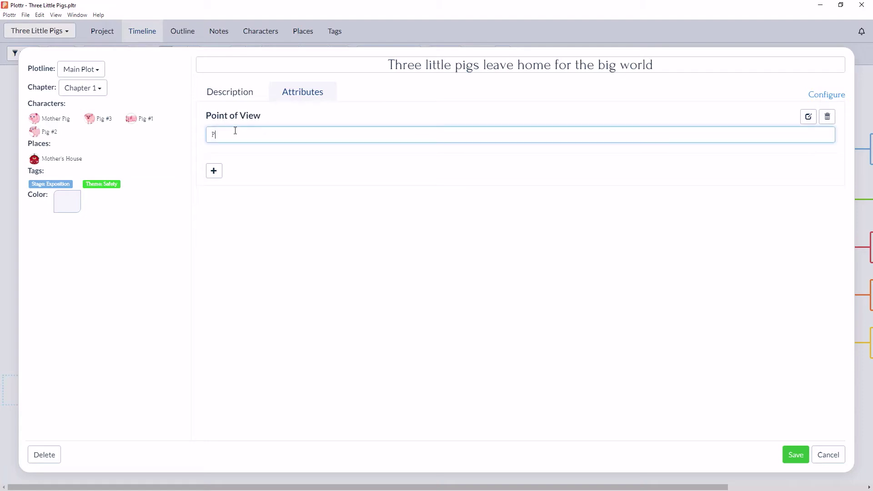
pyautogui.write('igs')
pyautogui.click(797, 455)
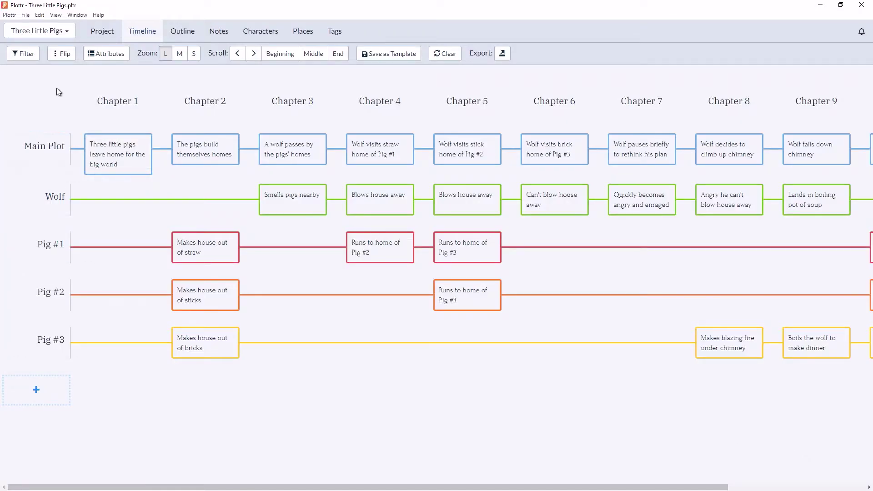
# Filter the timeline by the Point of View value Pigs to see the matching scenes, and clear the filter.
pyautogui.click(26, 53)
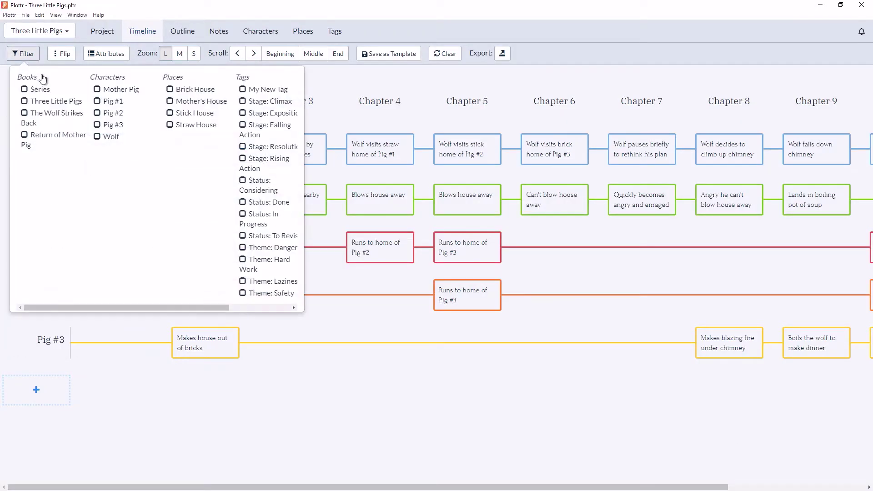
pyautogui.moveTo(128, 307); pyautogui.dragTo(217, 309)
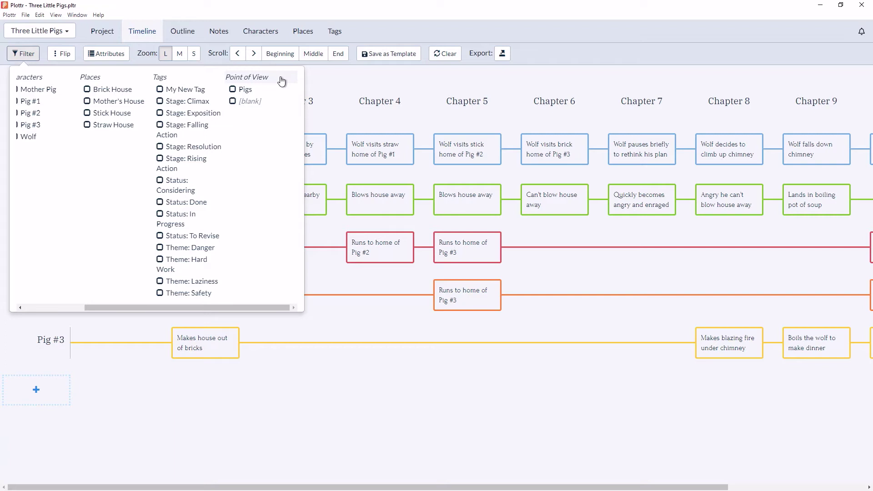
pyautogui.click(233, 90)
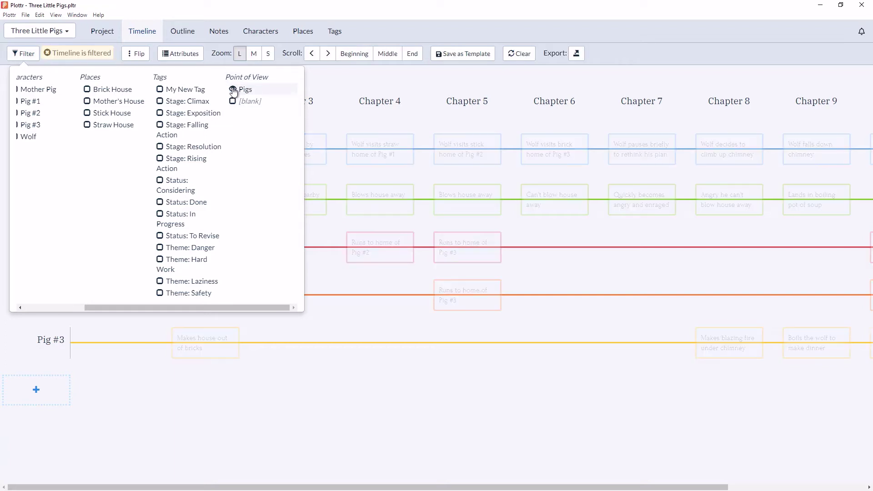
pyautogui.click(327, 72)
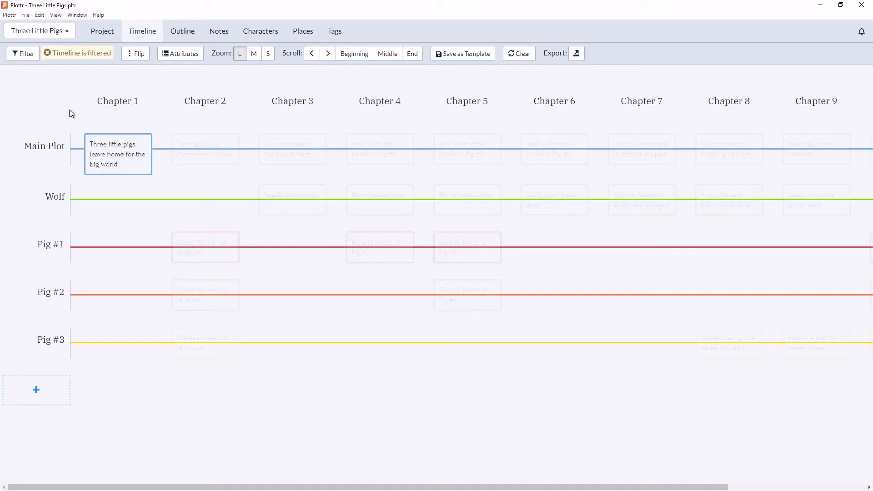
pyautogui.click(47, 53)
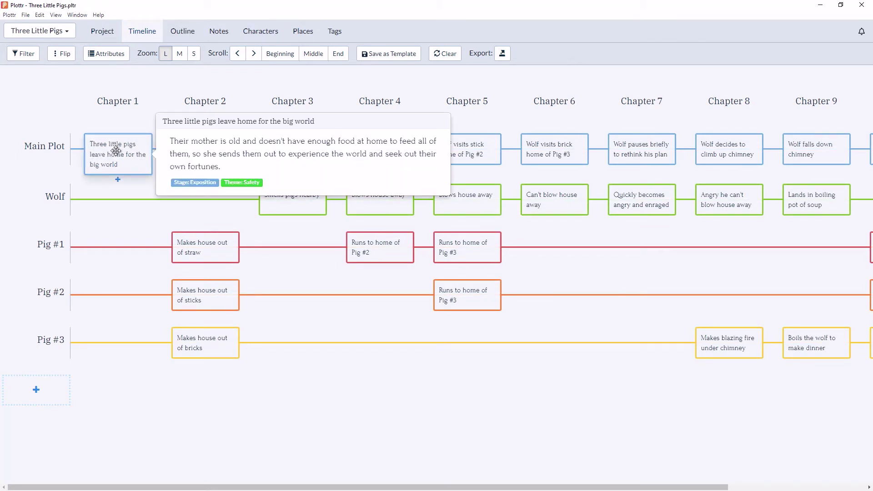
# Delete the Point of View attribute from the Main Plot scene in Chapter 1.
pyautogui.click(130, 142)
pyautogui.click(305, 93)
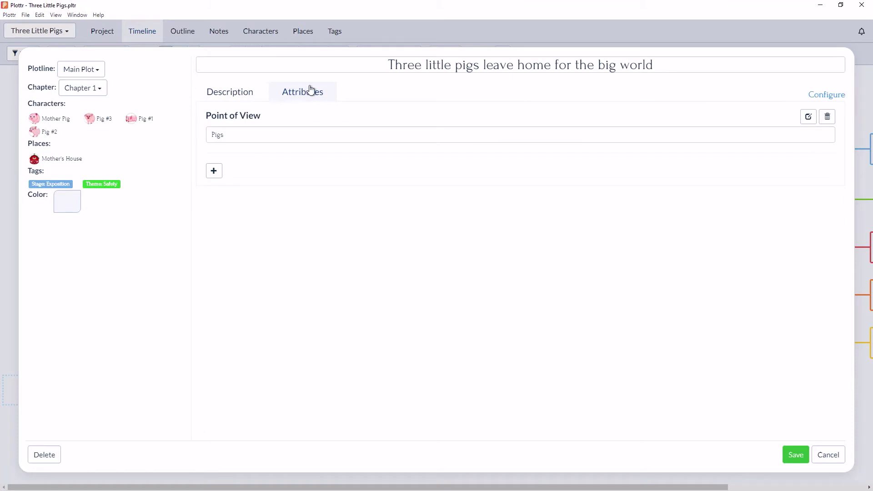
pyautogui.click(828, 119)
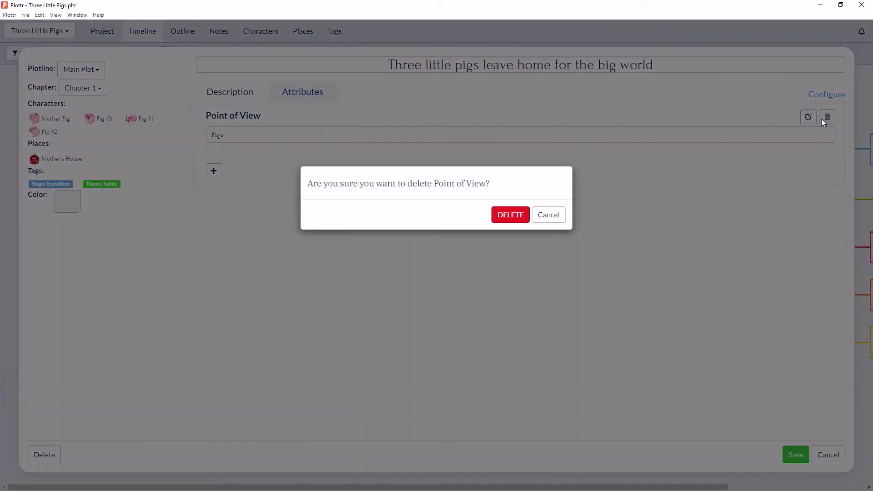
pyautogui.click(506, 218)
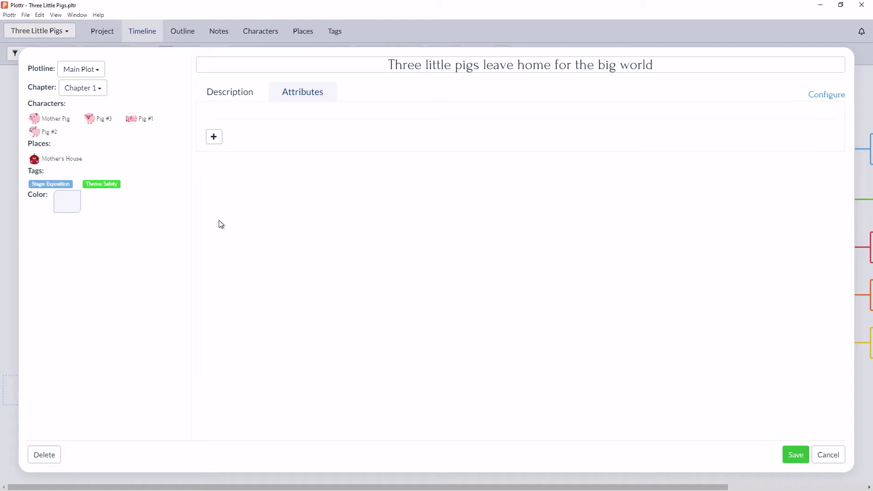
# Create the "Point of View" attribute again in the open scene.
pyautogui.click(215, 139)
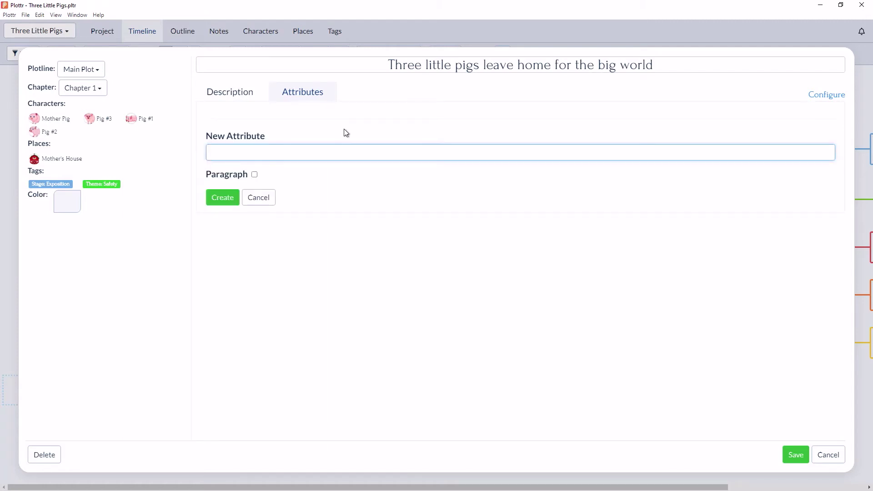
pyautogui.write('Point of View')
pyautogui.press('Return')
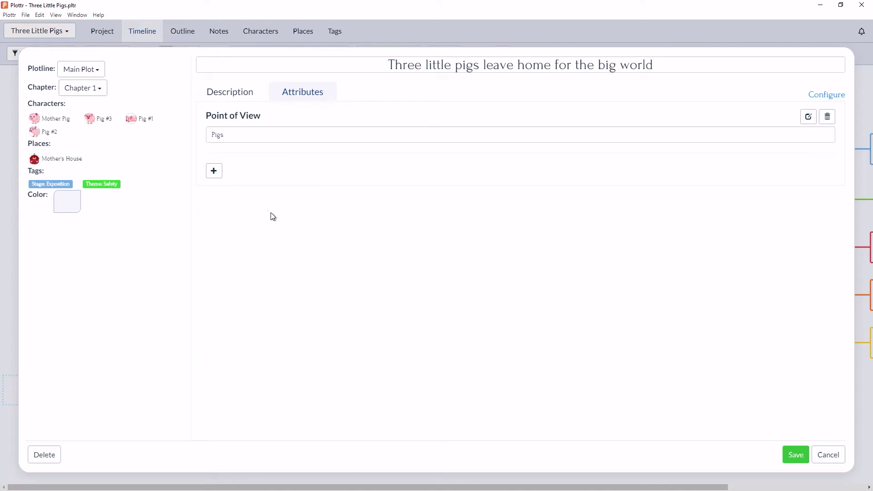
# Add a paragraph-type attribute named "Mood" to the scene and save the scene.
pyautogui.click(219, 172)
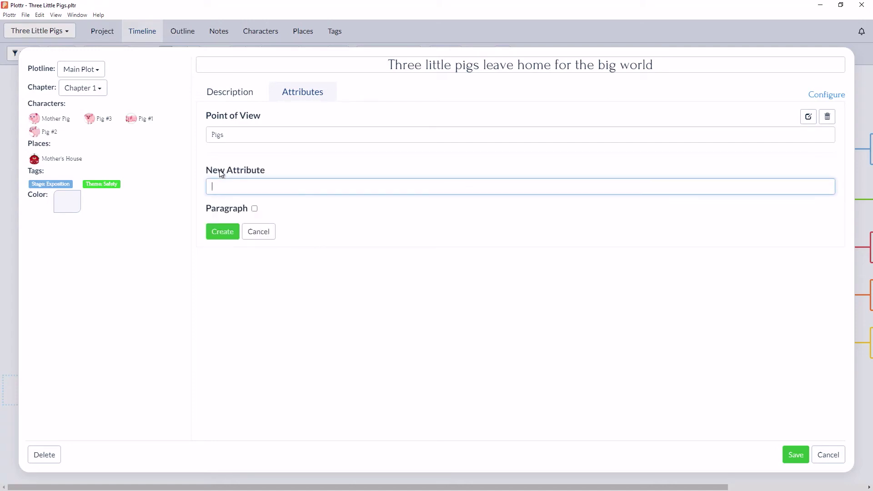
pyautogui.write('Mood')
pyautogui.click(255, 210)
pyautogui.click(218, 233)
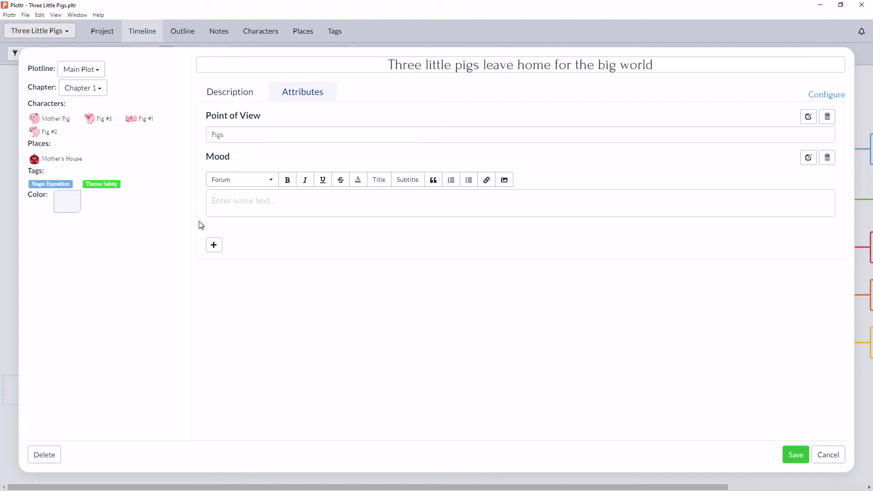
pyautogui.click(797, 455)
# Check which custom scene attributes are offered among the timeline's filter options.
pyautogui.click(31, 56)
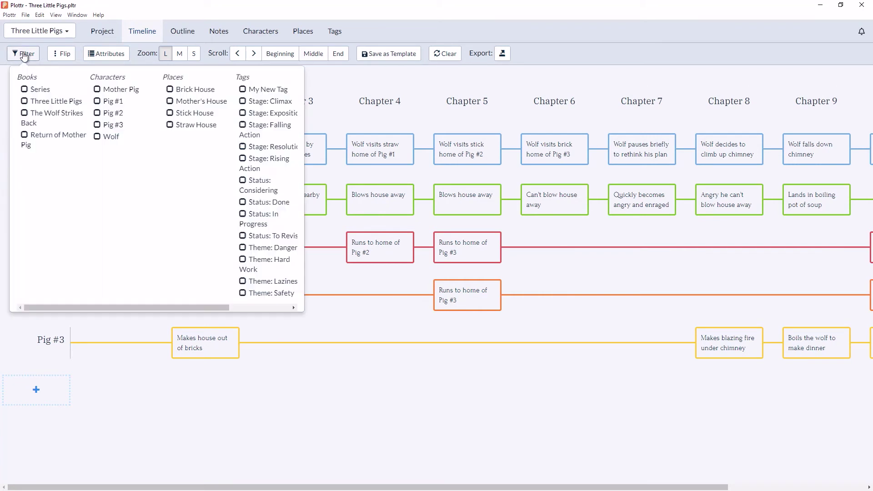
pyautogui.moveTo(92, 309); pyautogui.dragTo(158, 310)
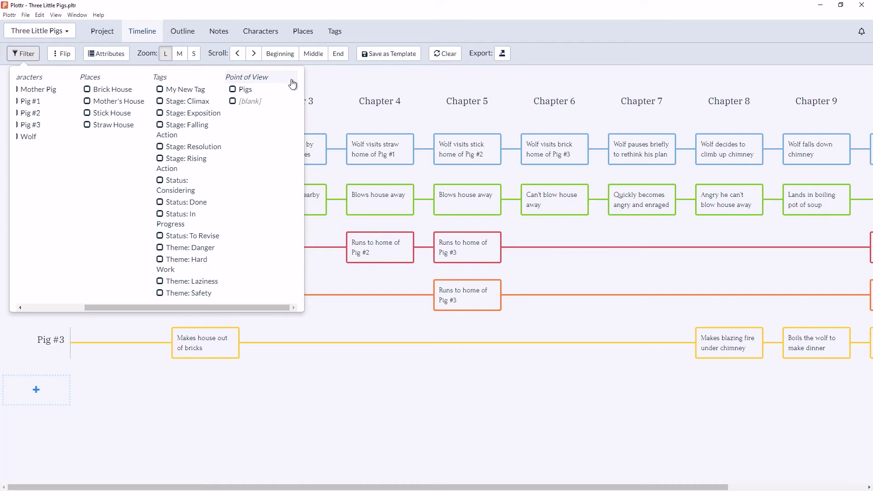
pyautogui.click(28, 54)
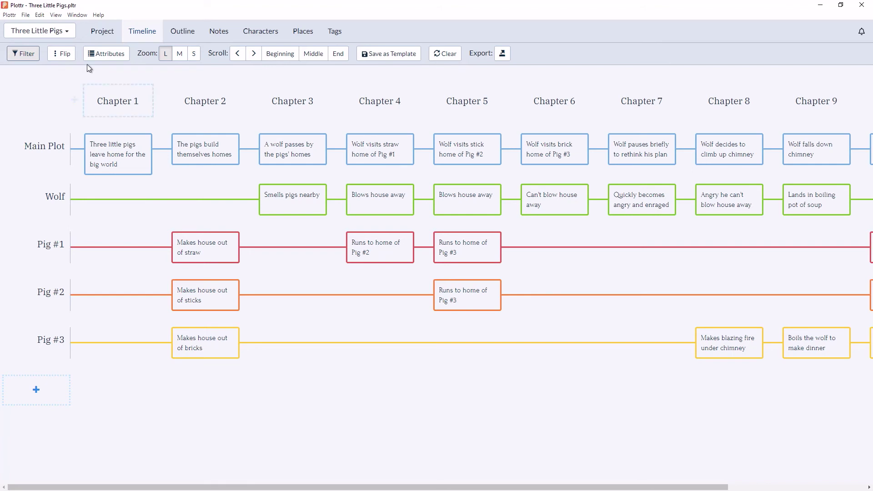
# Turn off the paragraph option for Mood in the custom scene attributes and delete that attribute.
pyautogui.click(101, 61)
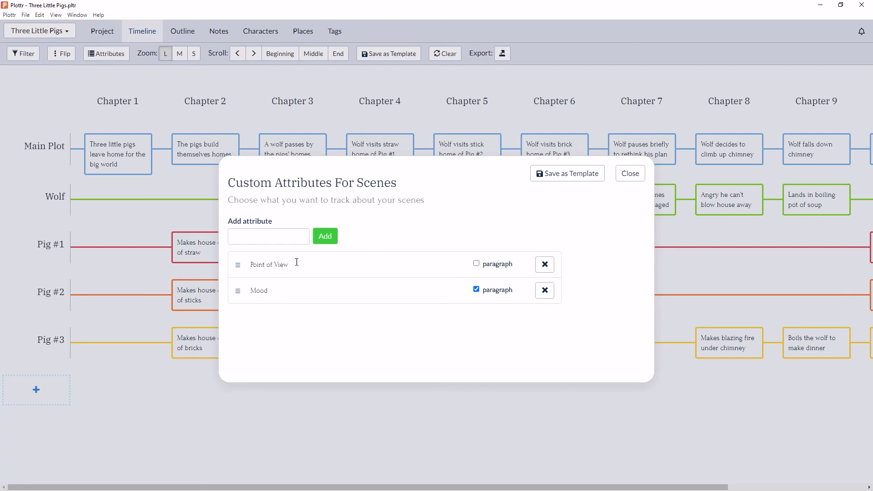
pyautogui.click(476, 290)
pyautogui.click(546, 291)
pyautogui.click(511, 215)
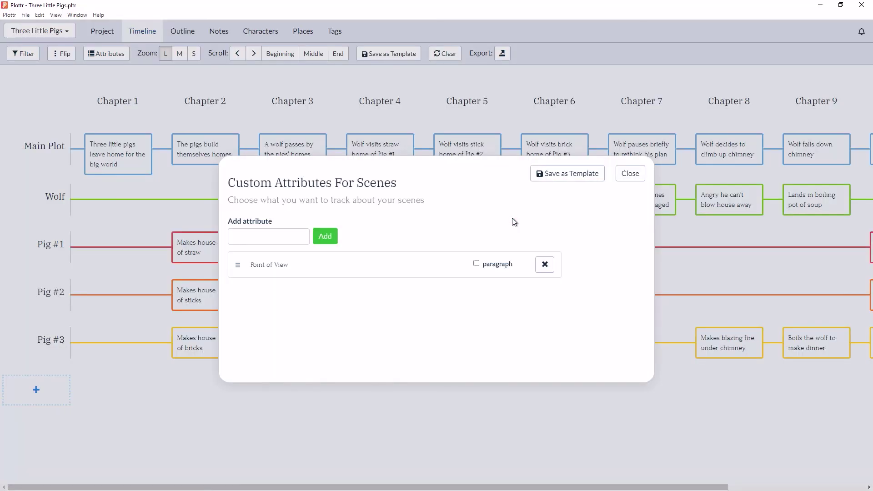
# Add a custom scene attribute named "Plot Point" and close the attribute settings.
pyautogui.click(276, 235)
pyautogui.write('Plot Point')
pyautogui.press('Return')
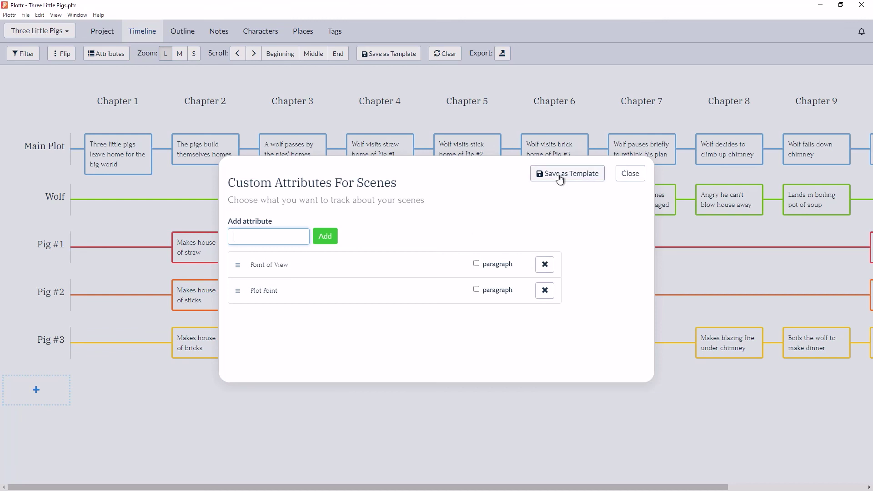
pyautogui.click(630, 173)
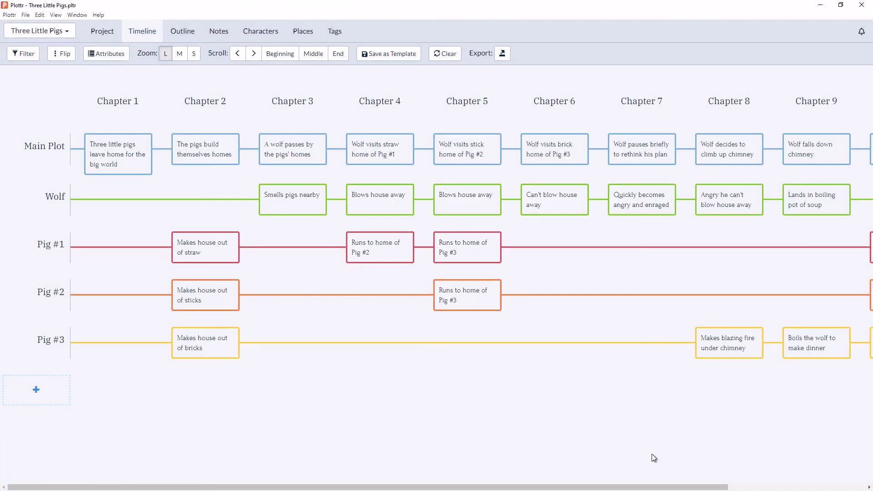